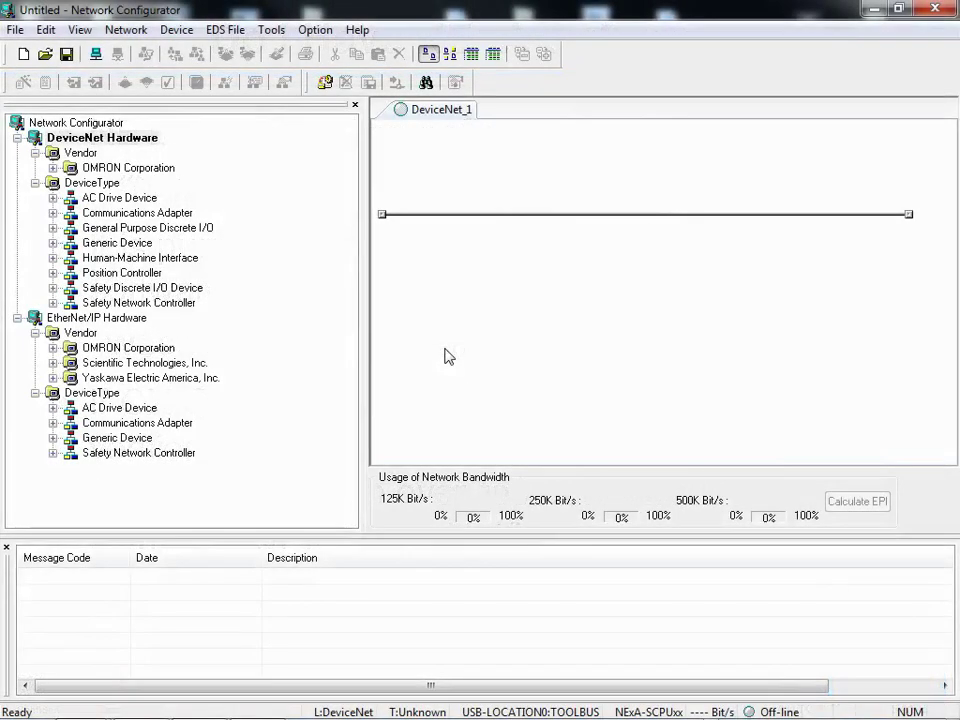
- Browse the Start menu's full program list, then close it without launching anything
key("super")
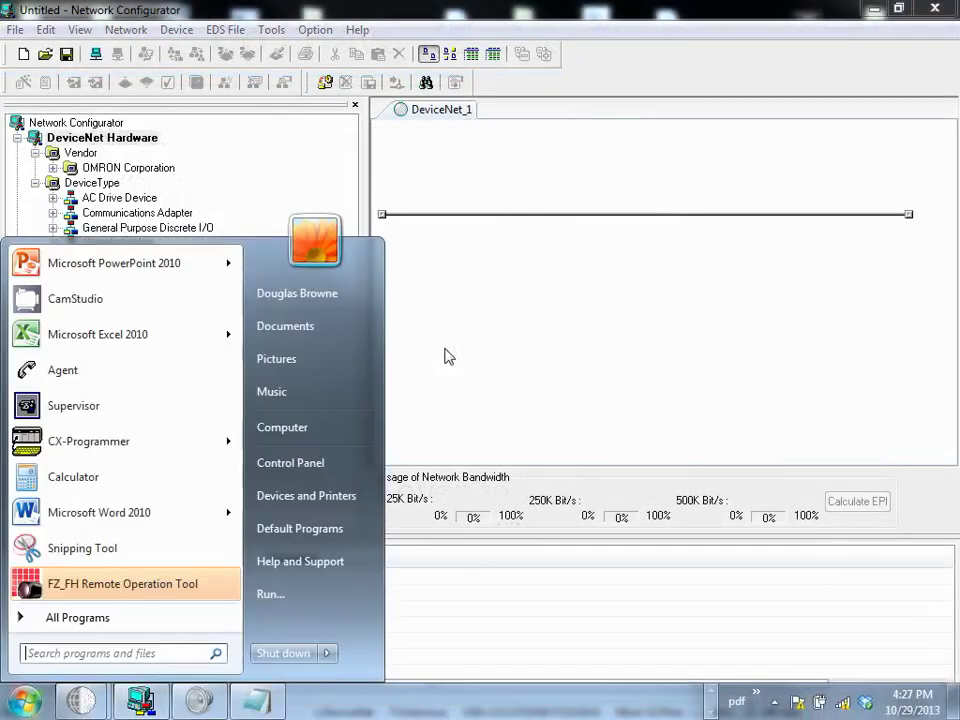
left_click(63, 620)
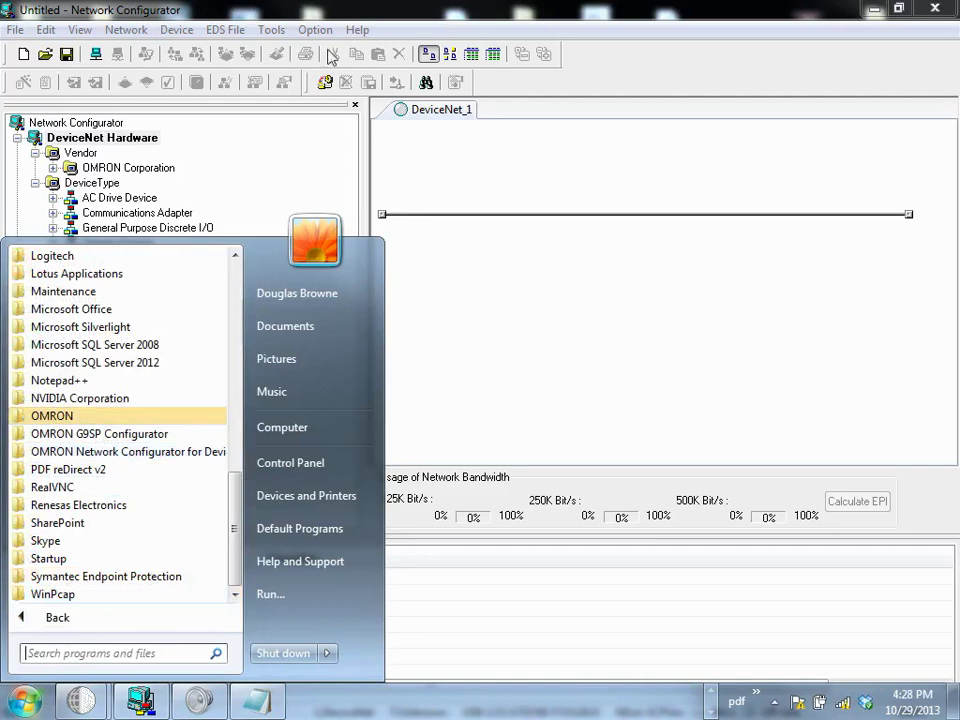
left_click(328, 12)
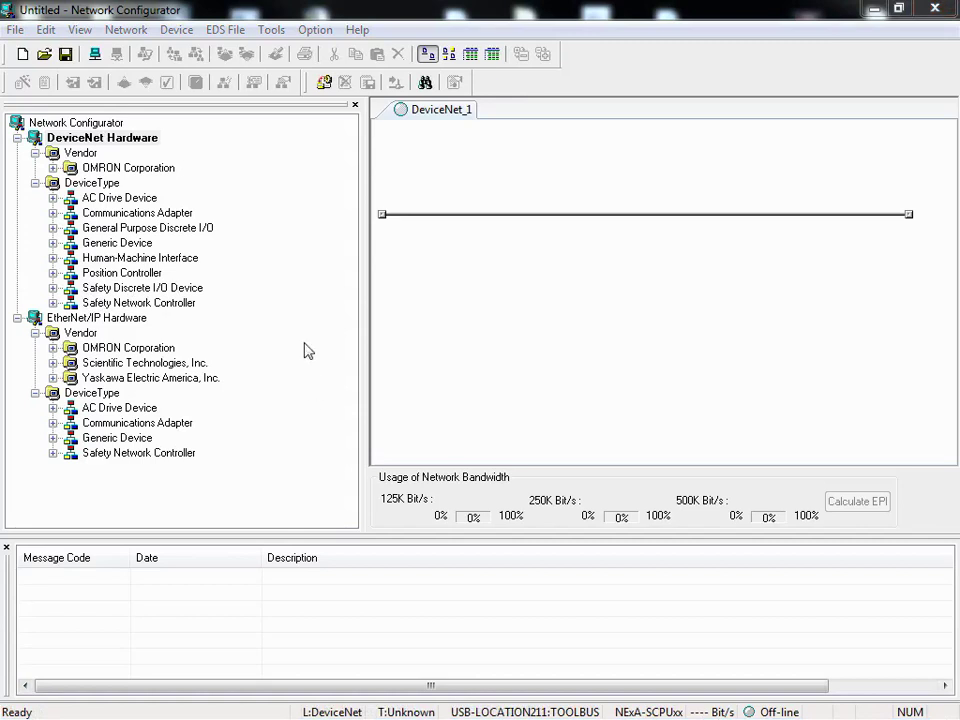
- Check the communication interface, try connecting to the network, and dismiss the interface-cannot-be-opened warning
left_click(316, 32)
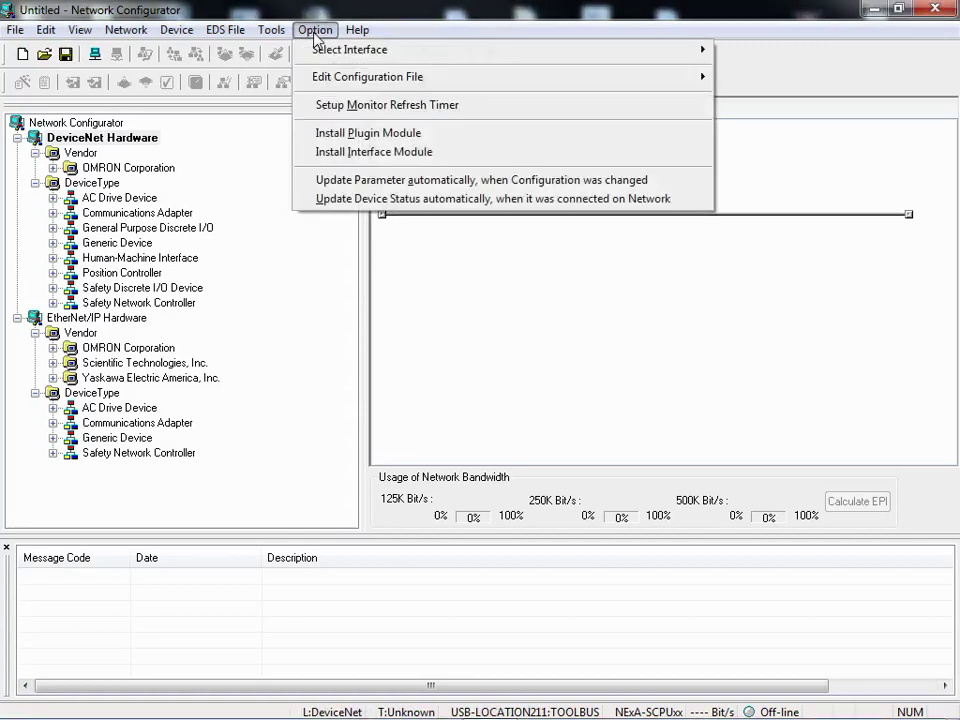
mouse_move(318, 55)
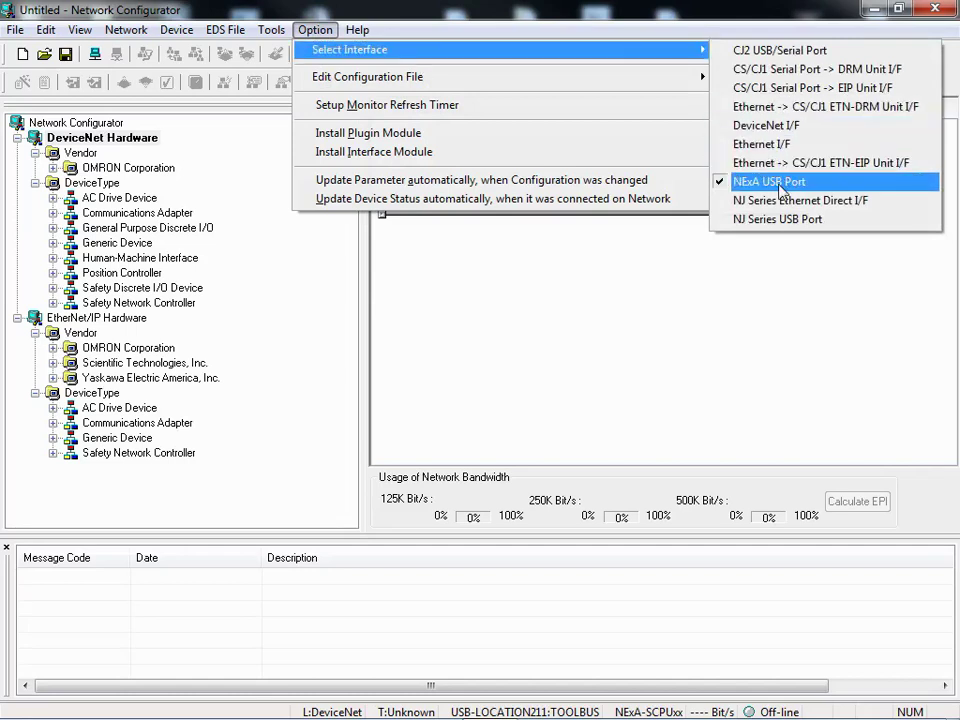
left_click(121, 33)
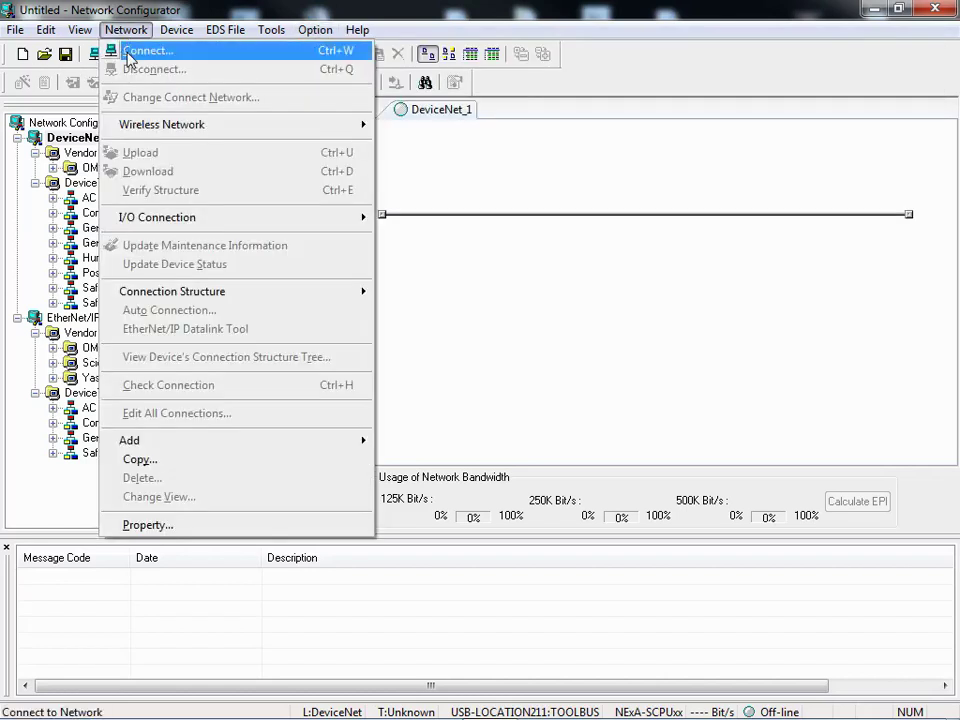
left_click(129, 58)
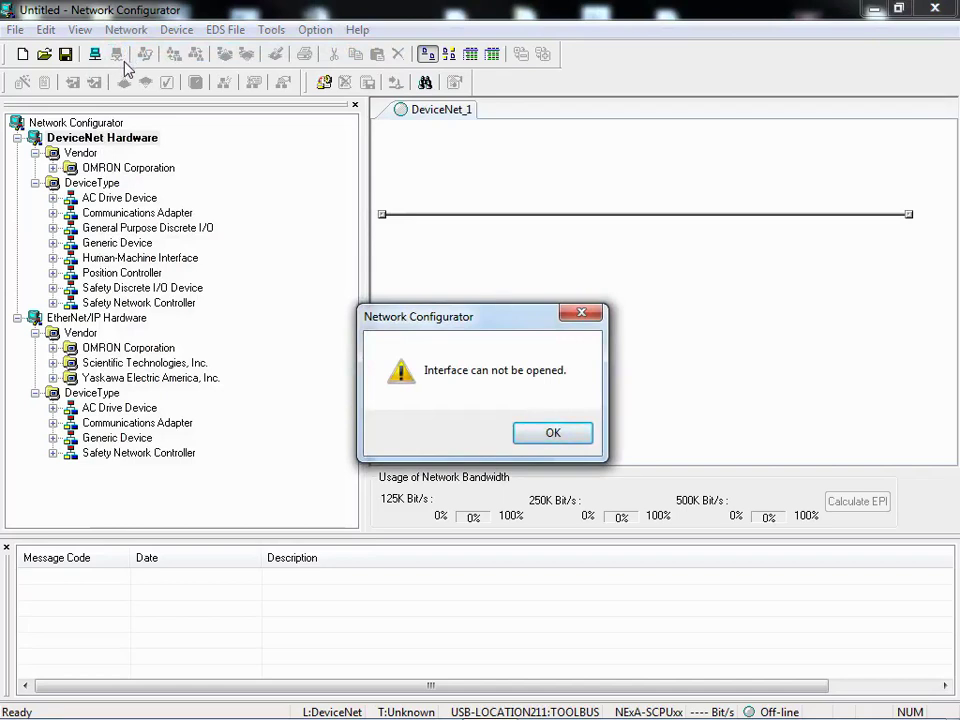
left_click(531, 436)
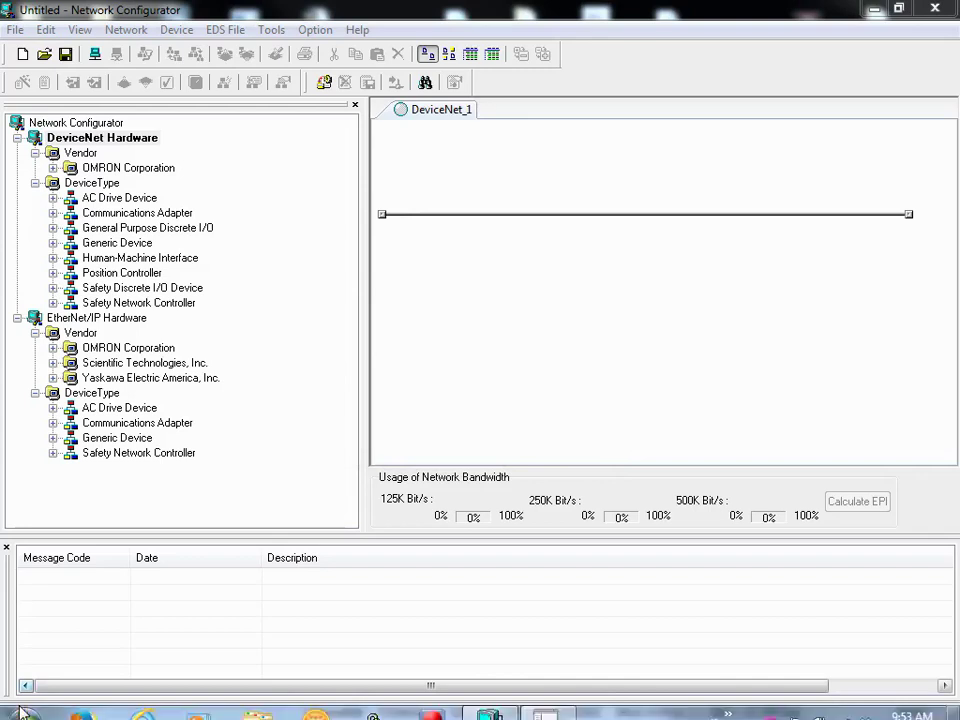
- Search for 'Device Manager' from the Start menu and launch it
left_click(25, 702)
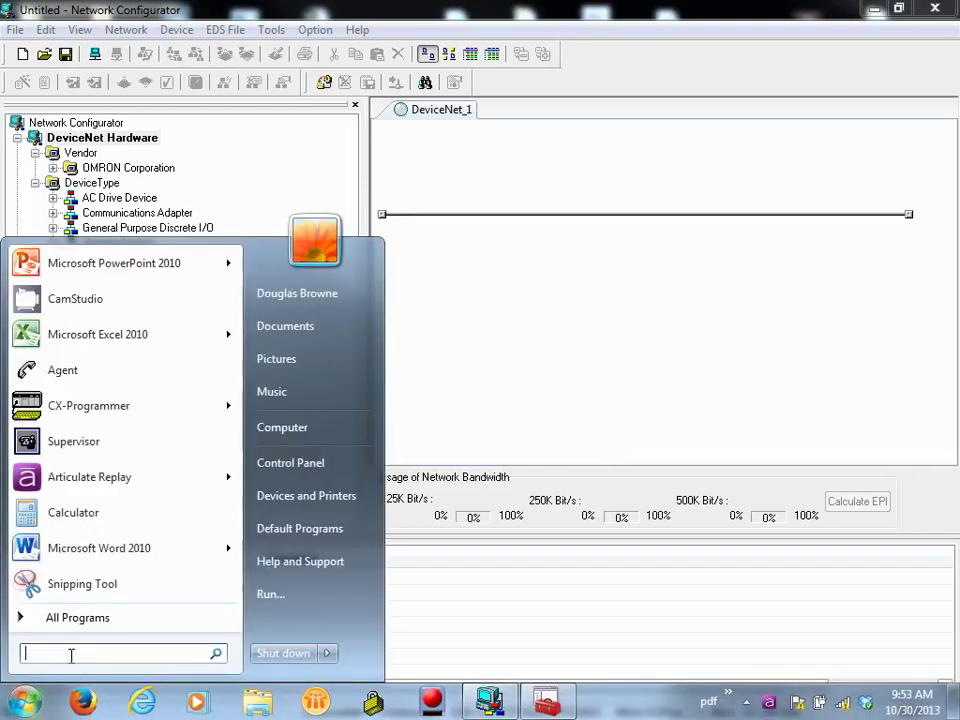
type("Device Manager")
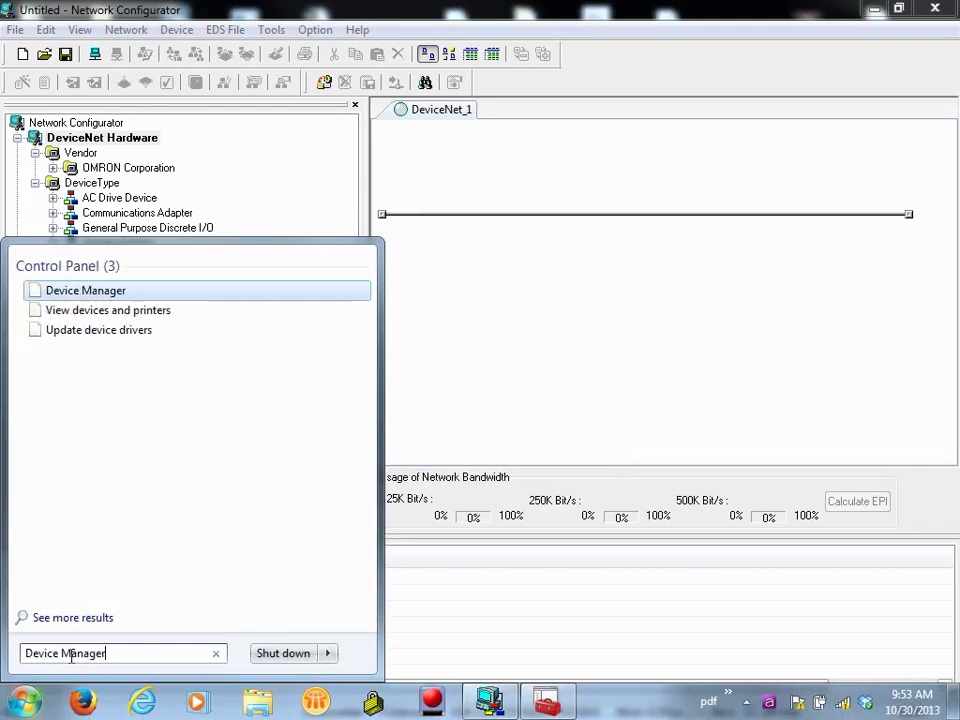
key("Return")
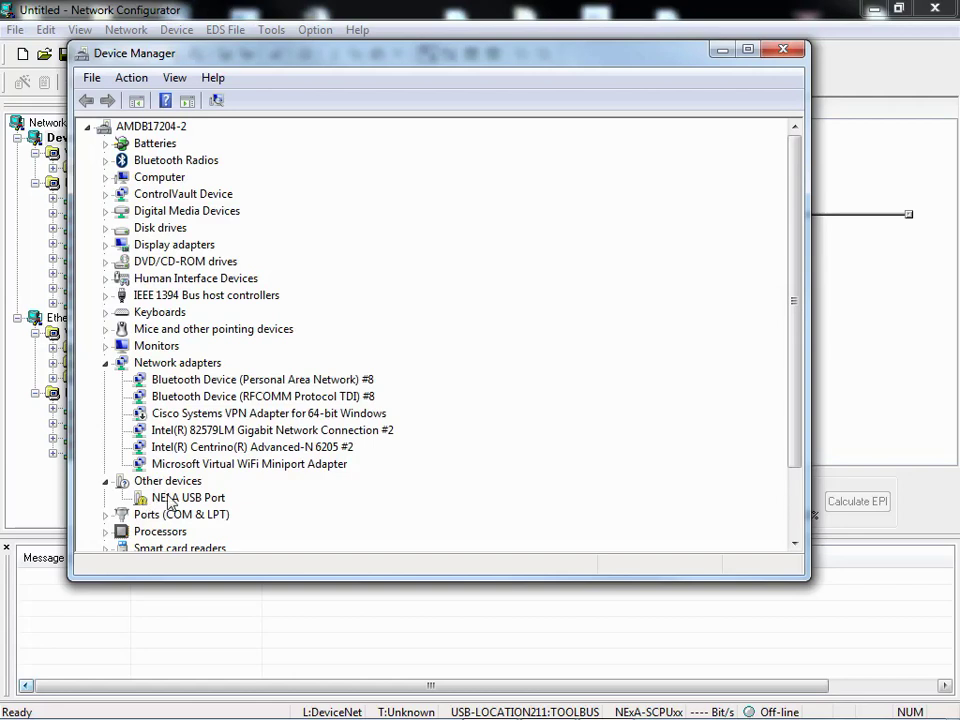
- Start updating the NE1A USB Port driver, choosing to browse this computer for it
right_click(170, 500)
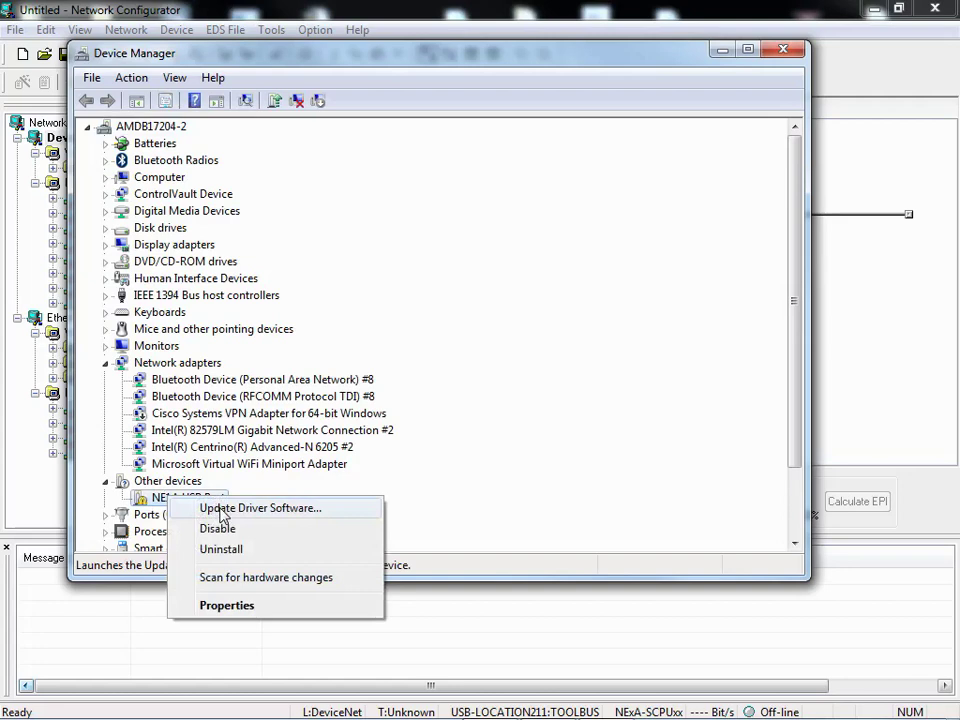
left_click(222, 510)
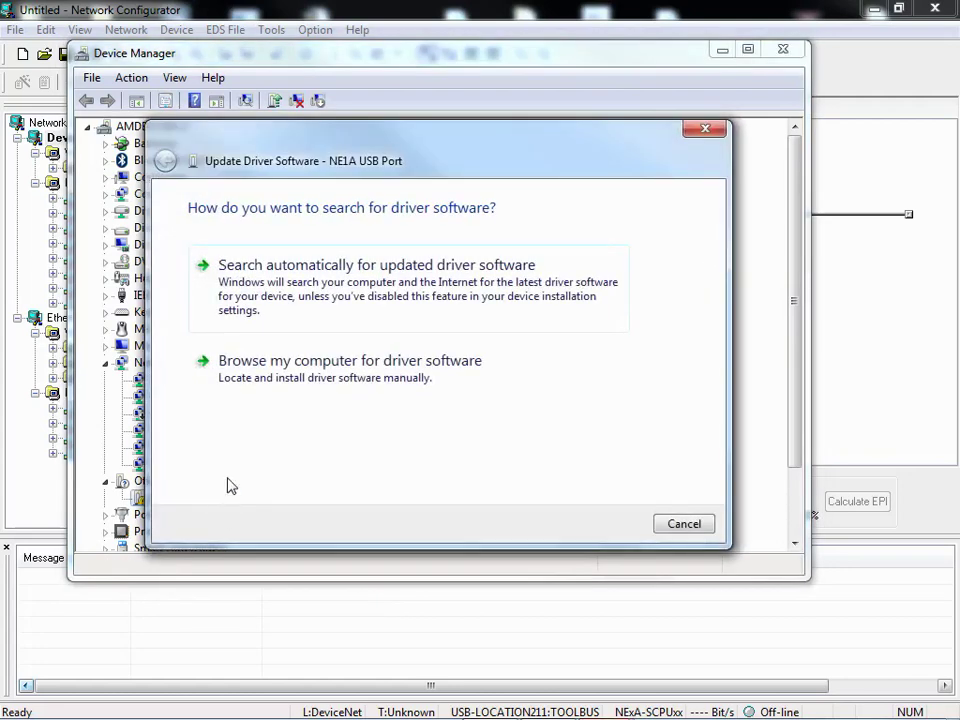
left_click(267, 368)
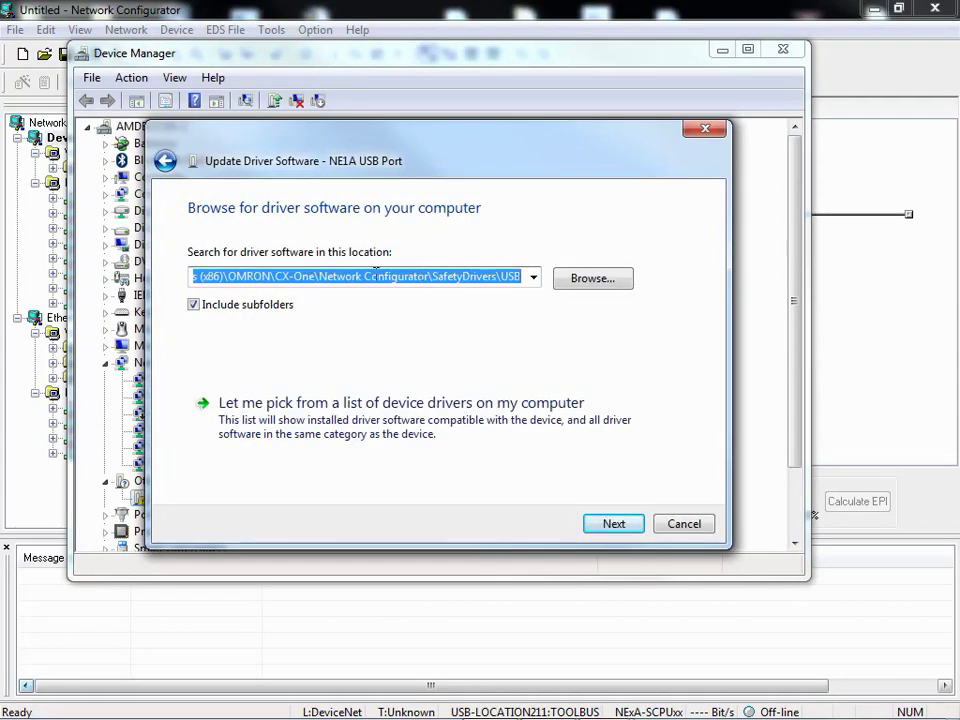
type("C:")
left_click(566, 278)
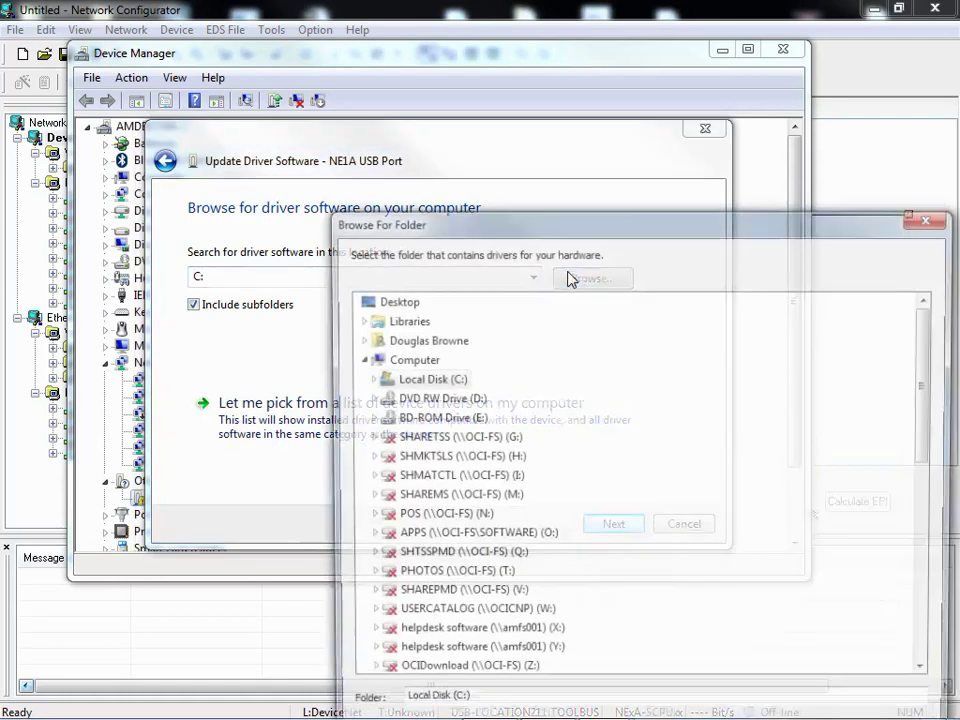
- Select C:\Program Files (x86)\OMRON\CX-One\Network Configurator\SafetyDrivers\USB in the folder picker
left_click_drag(540, 227, 414, 118)
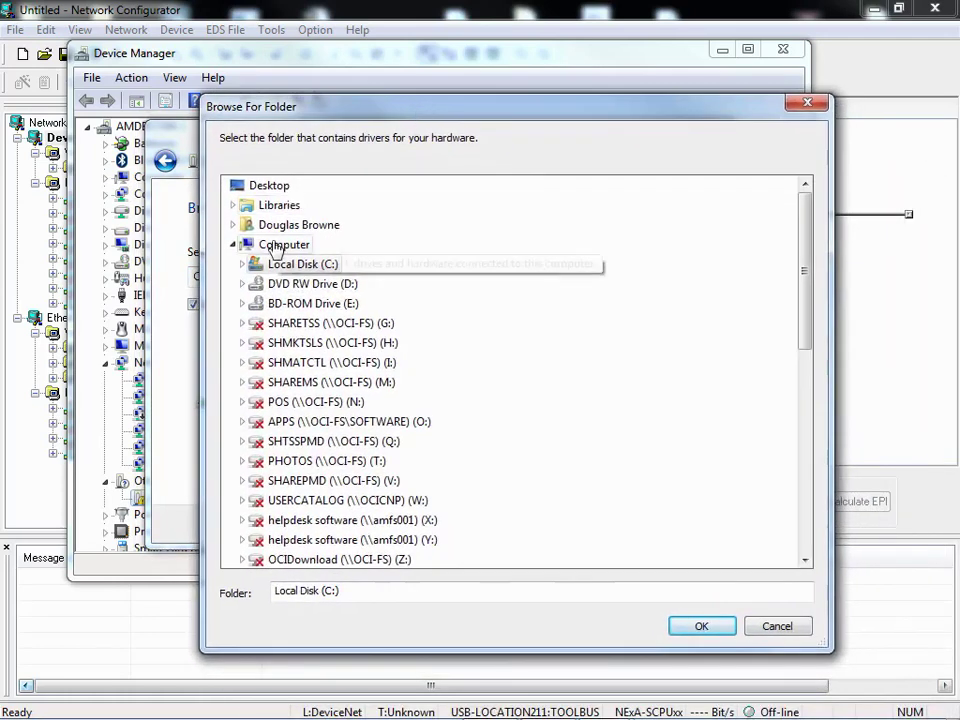
left_click(244, 264)
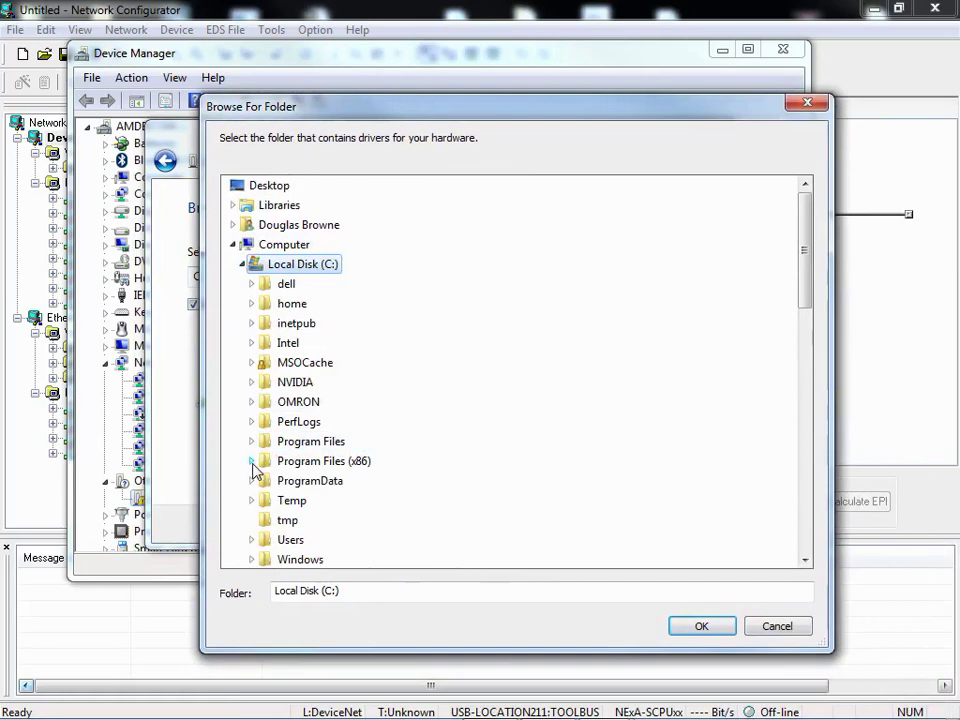
left_click(252, 461)
scroll(287, 418, "down", 1)
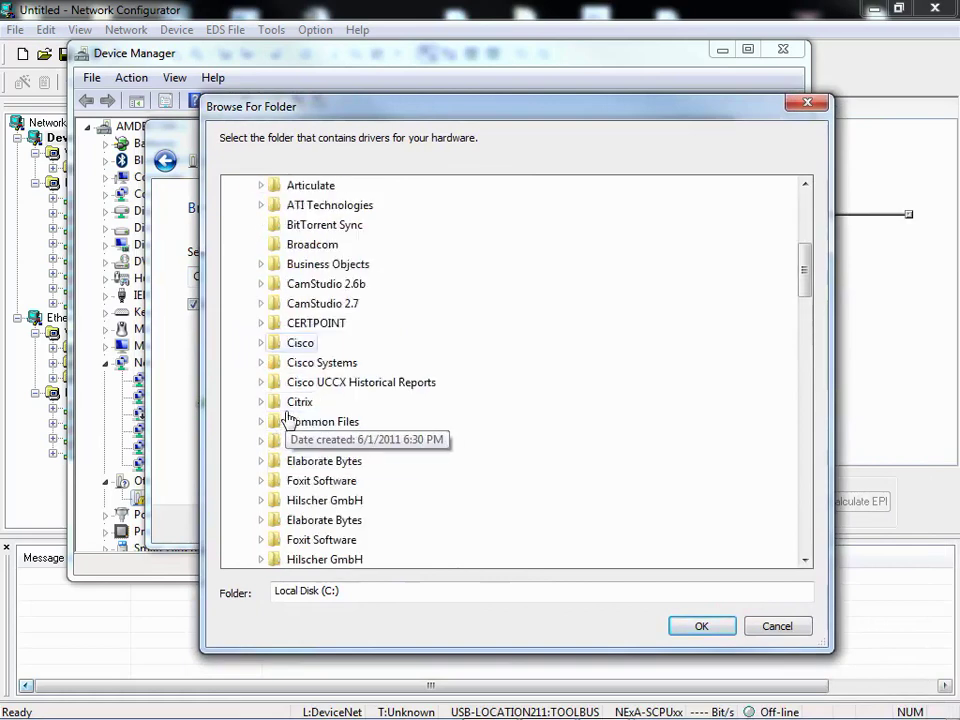
scroll(287, 418, "down", 12)
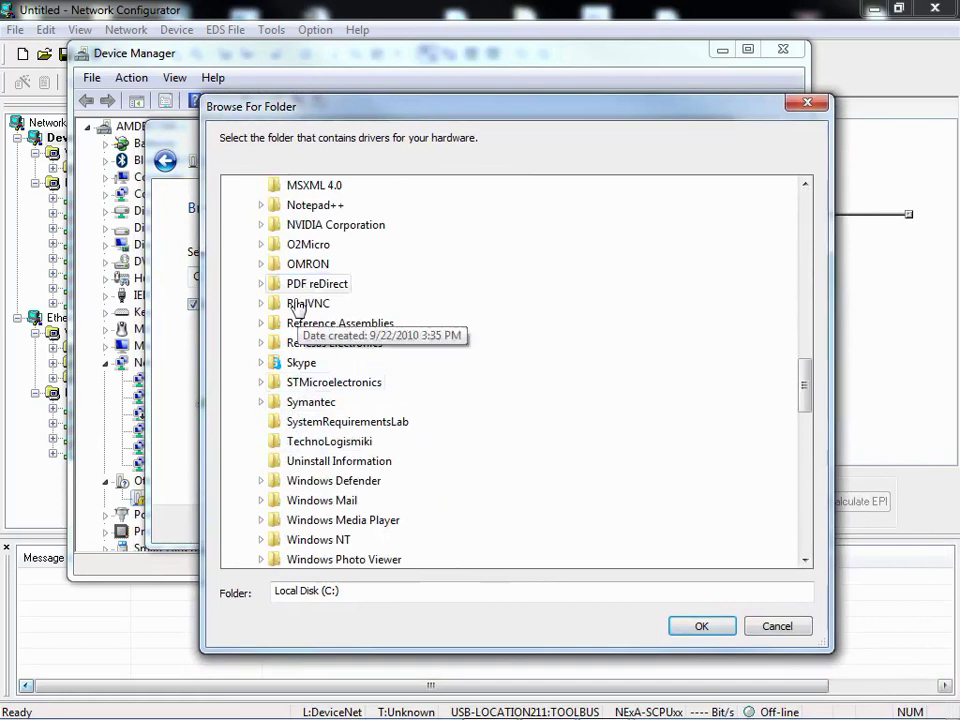
left_click(260, 265)
left_click(275, 293)
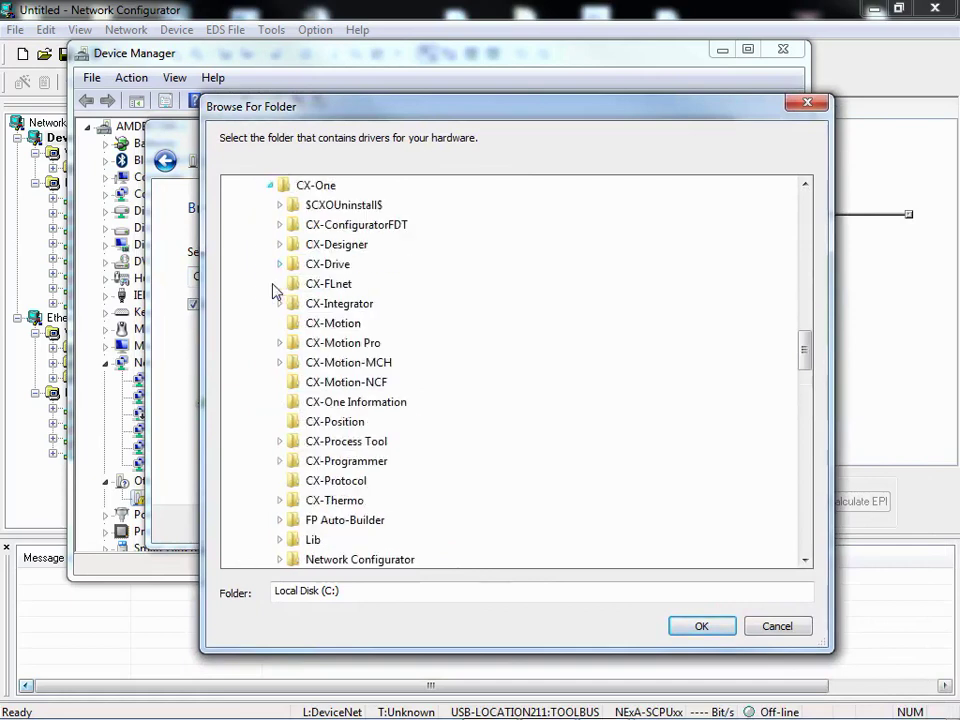
scroll(305, 455, "down", 2)
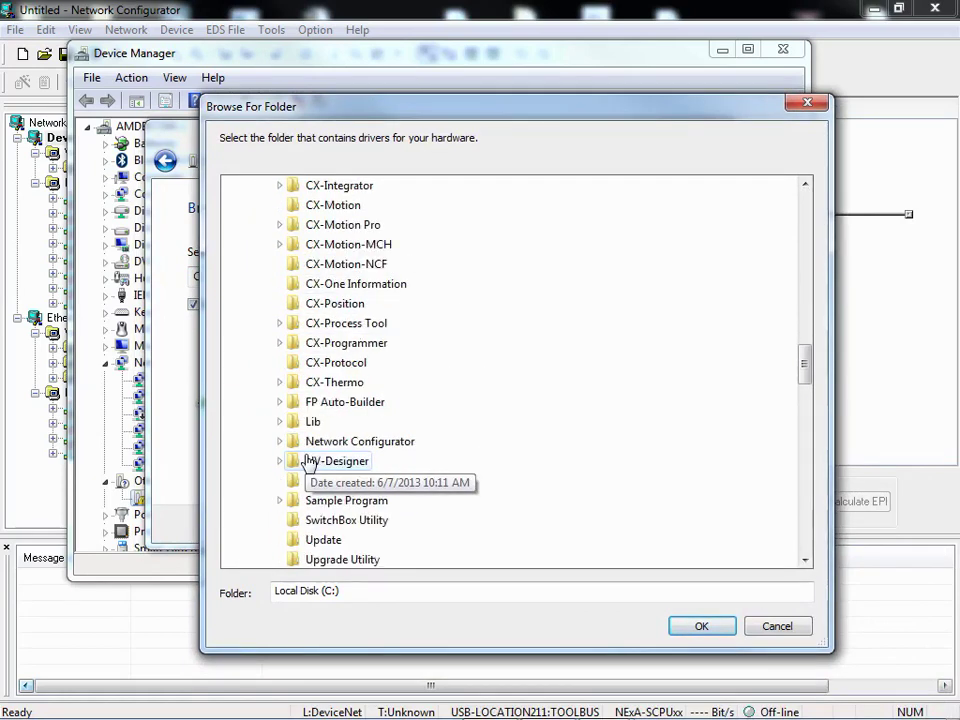
left_click(280, 441)
scroll(290, 450, "down", 1)
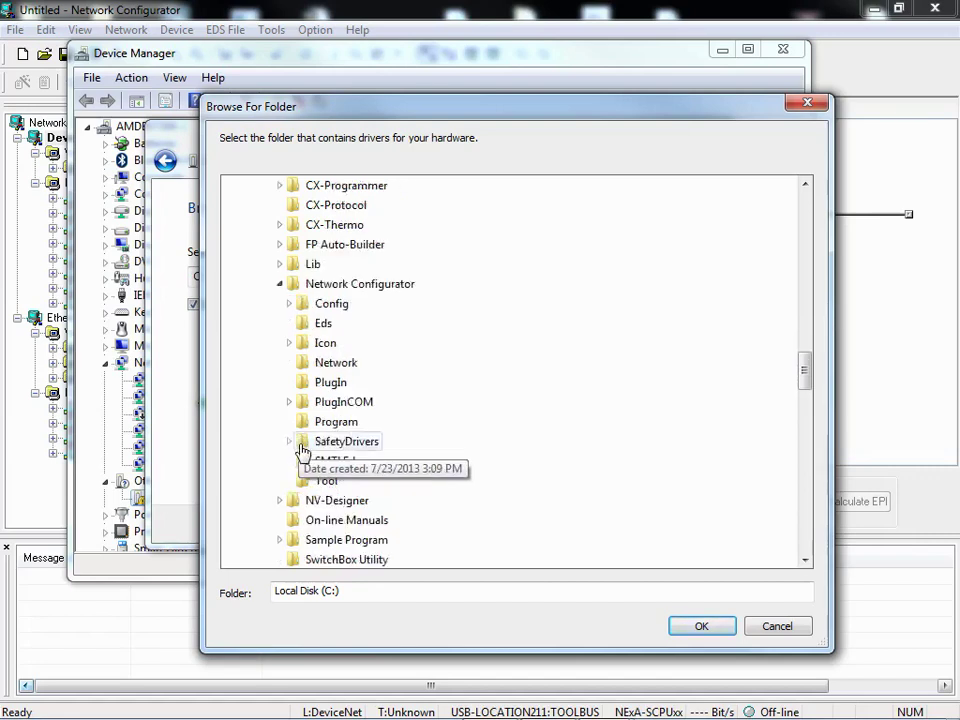
scroll(303, 452, "down", 1)
left_click(290, 383)
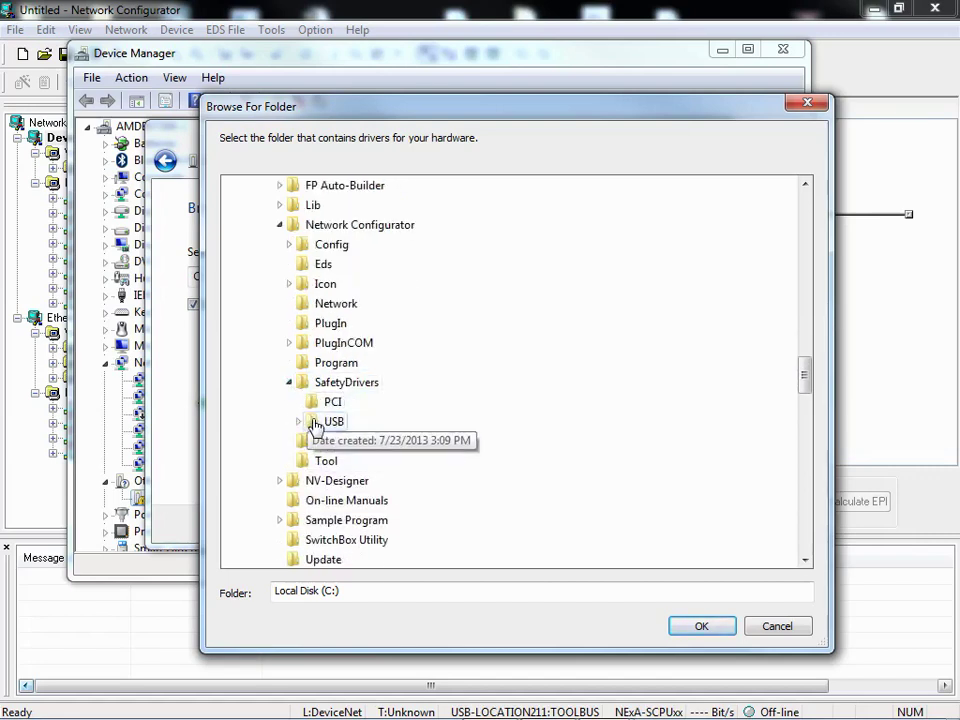
left_click(315, 425)
scroll(340, 450, "down", 1)
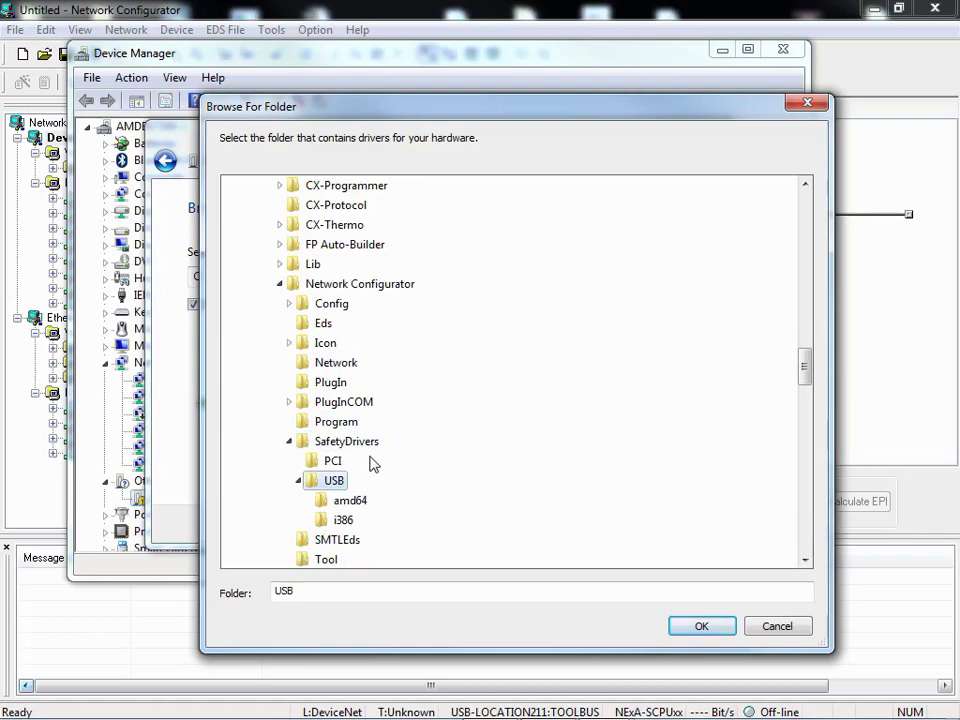
- Confirm the USB folder, search it, and approve installing the Omron driver package
left_click(703, 627)
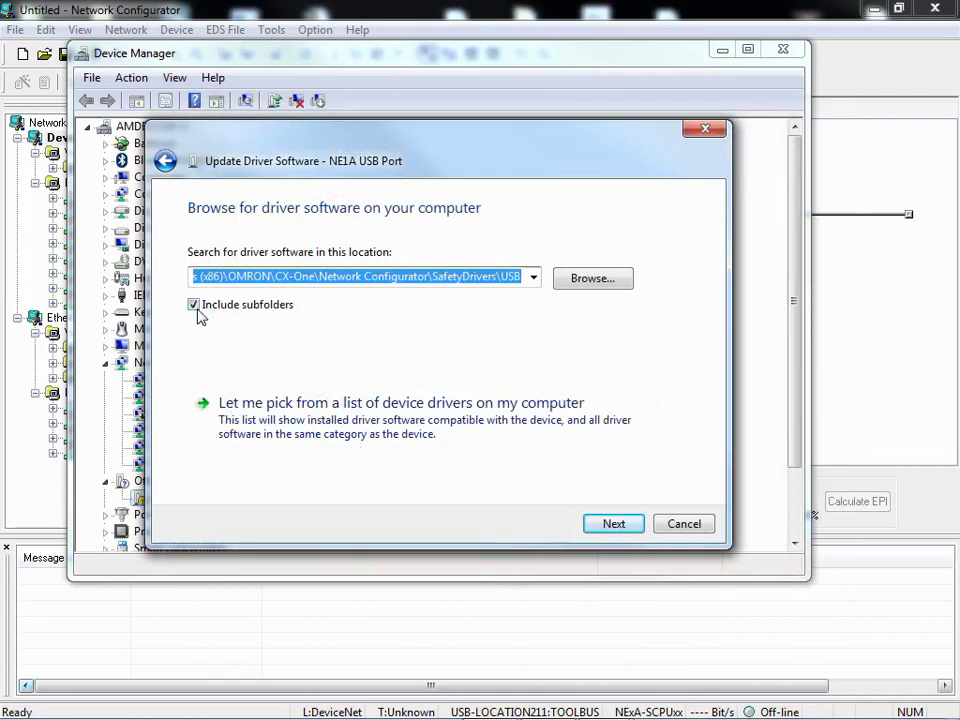
left_click(614, 524)
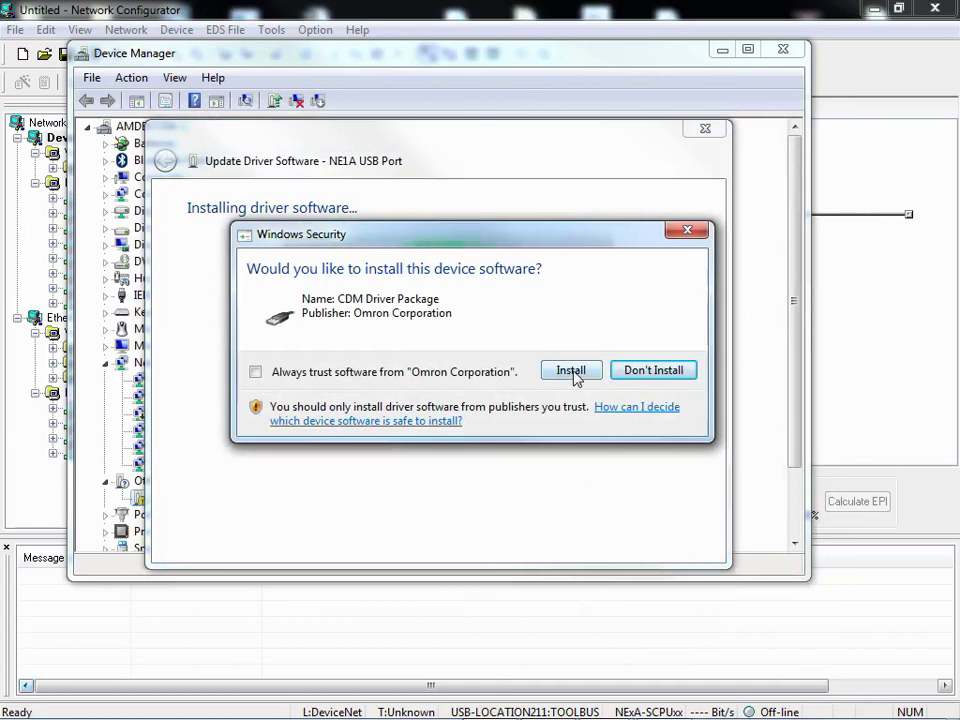
left_click(573, 373)
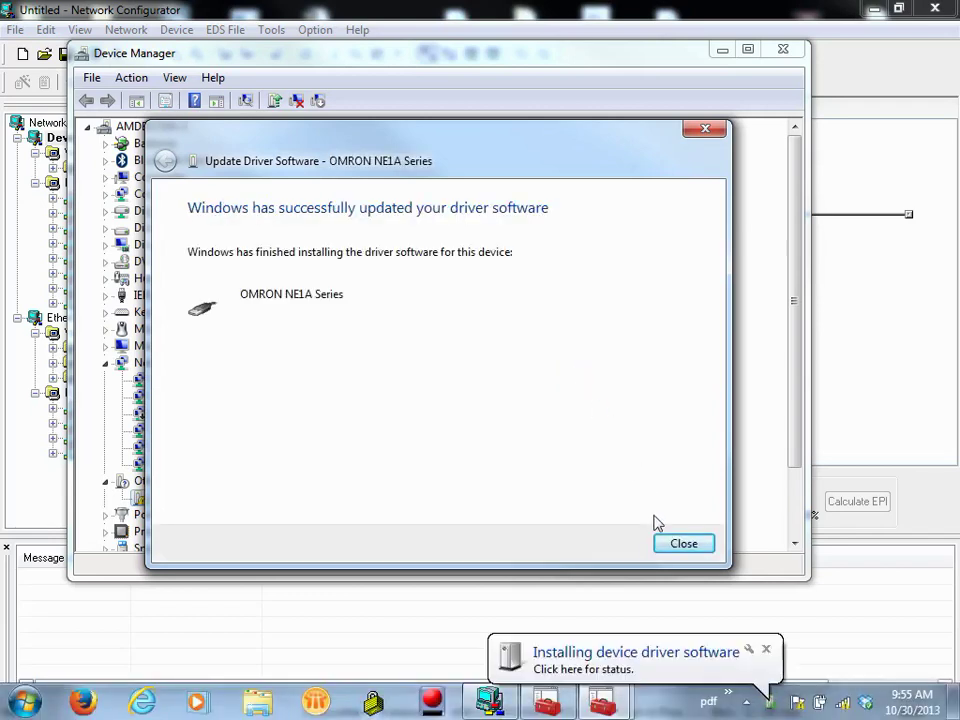
- Install the USB Serial Port driver from the SafetyDrivers USB path, making it OMRON NE1A USB Port (COM23)
left_click(682, 544)
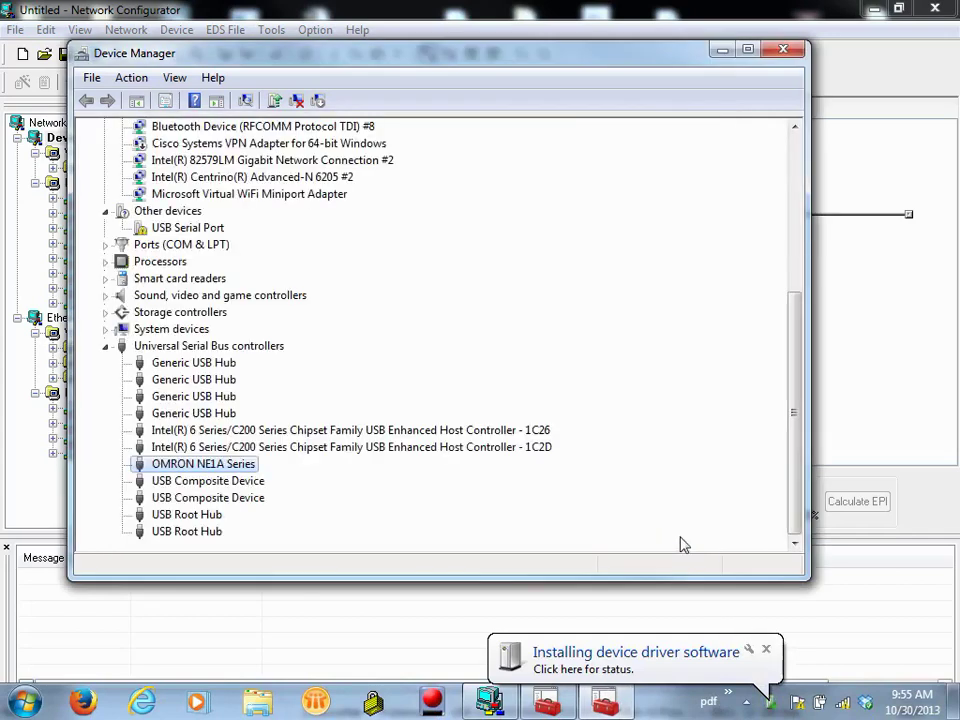
left_click(172, 233)
right_click(171, 231)
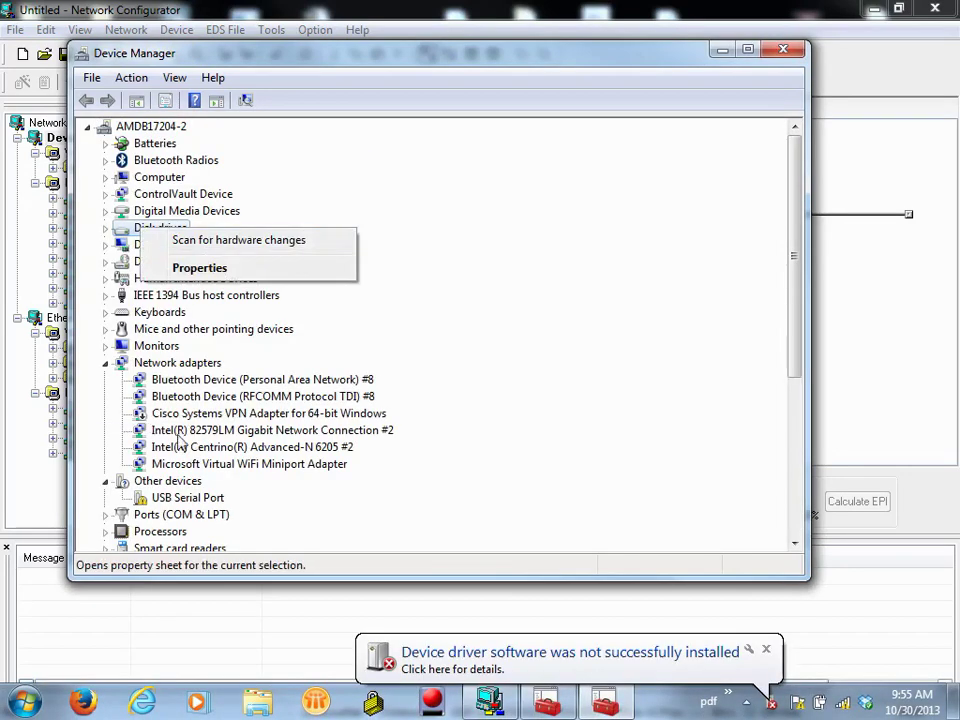
right_click(172, 500)
left_click(206, 508)
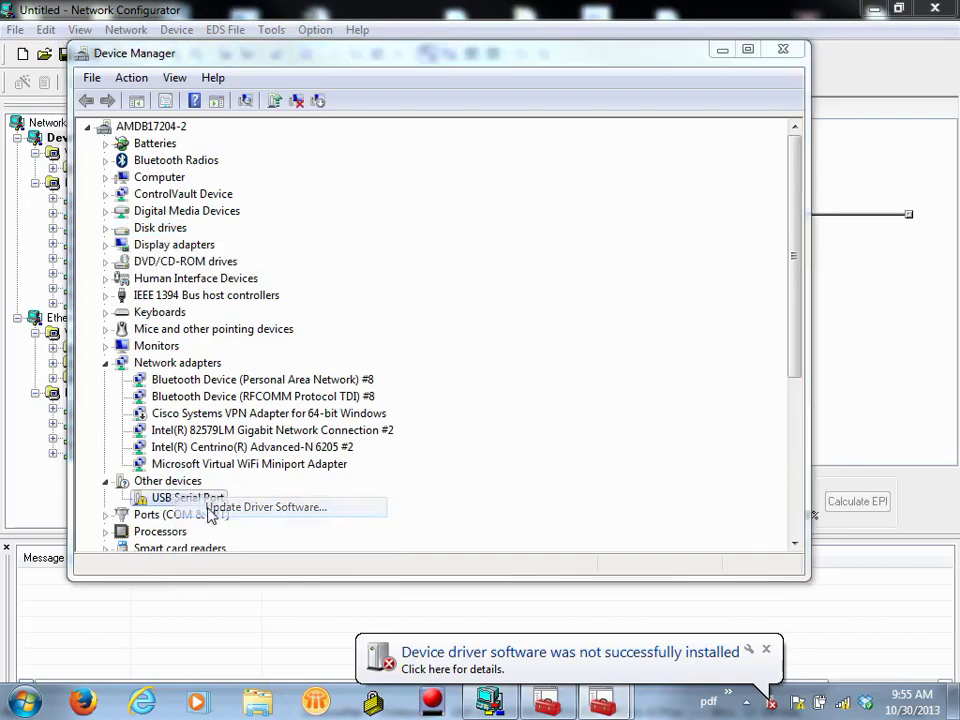
left_click(318, 367)
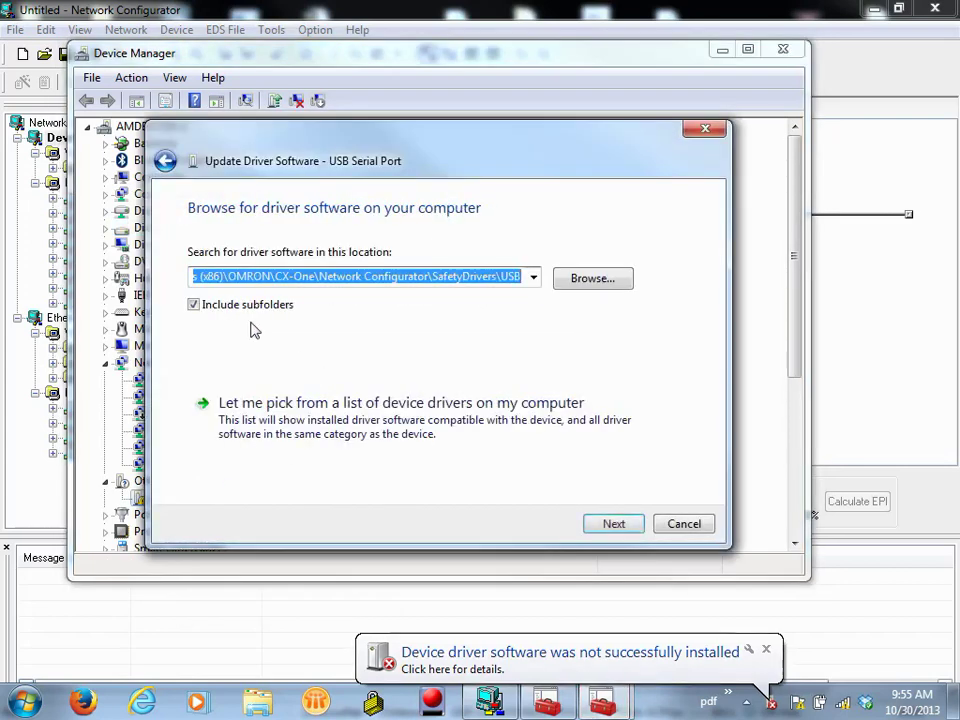
left_click(614, 524)
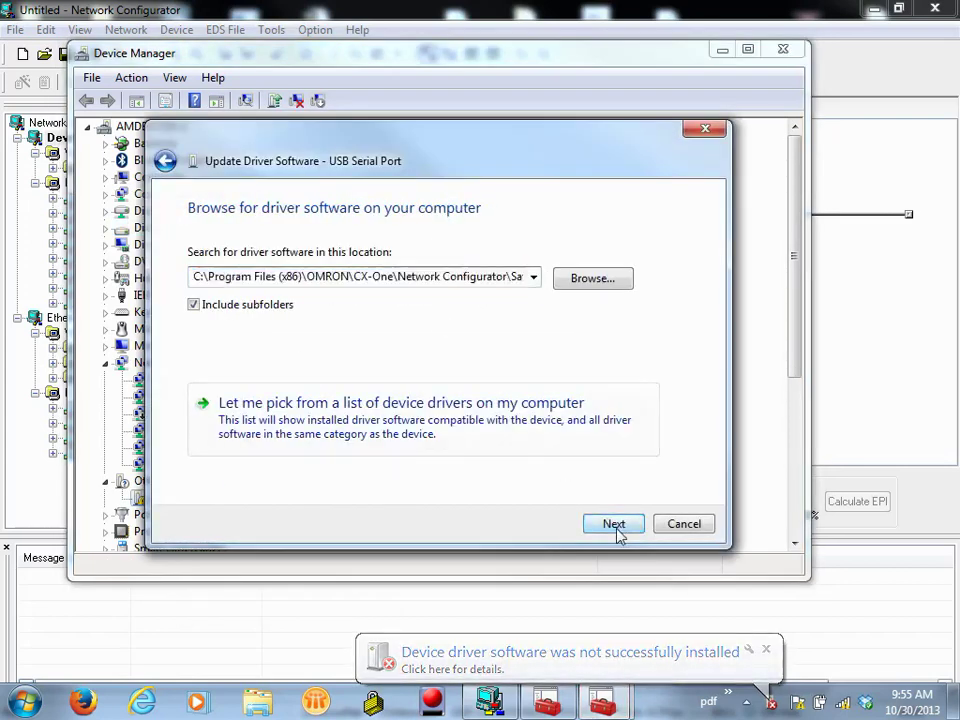
left_click(570, 370)
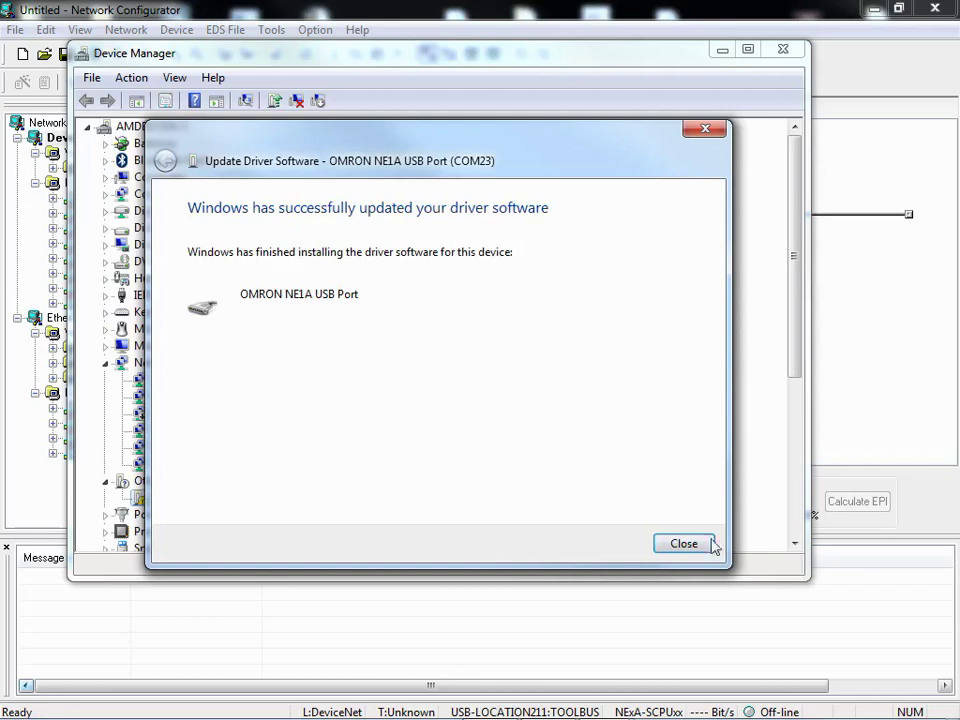
left_click(709, 551)
scroll(165, 320, "down", 5)
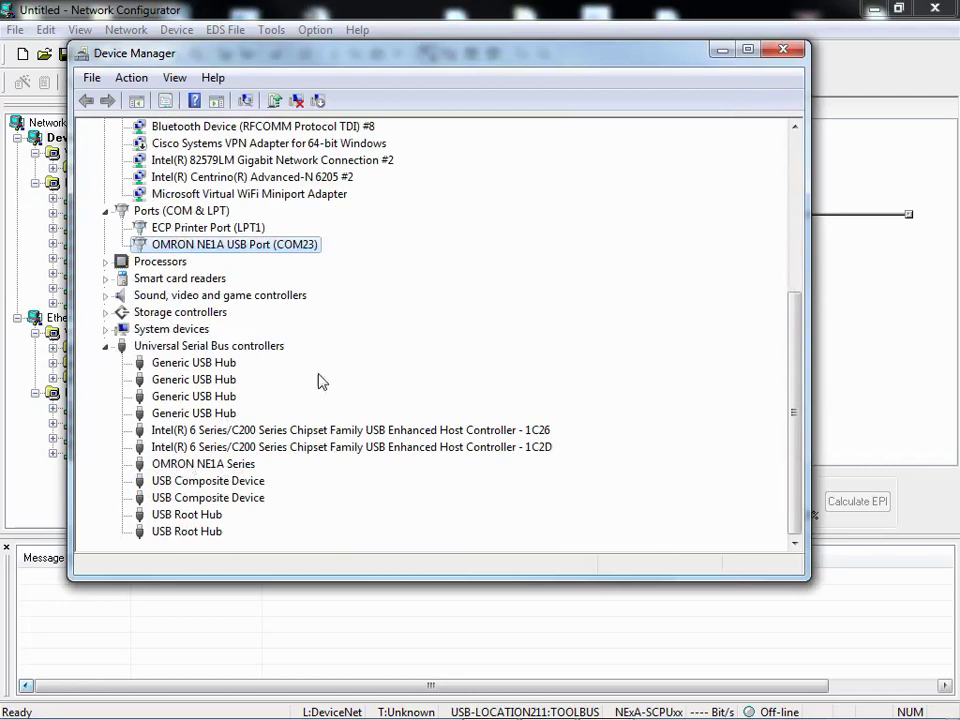
- Close Device Manager and connect Network Configurator on-line, targeting a new network
left_click(784, 50)
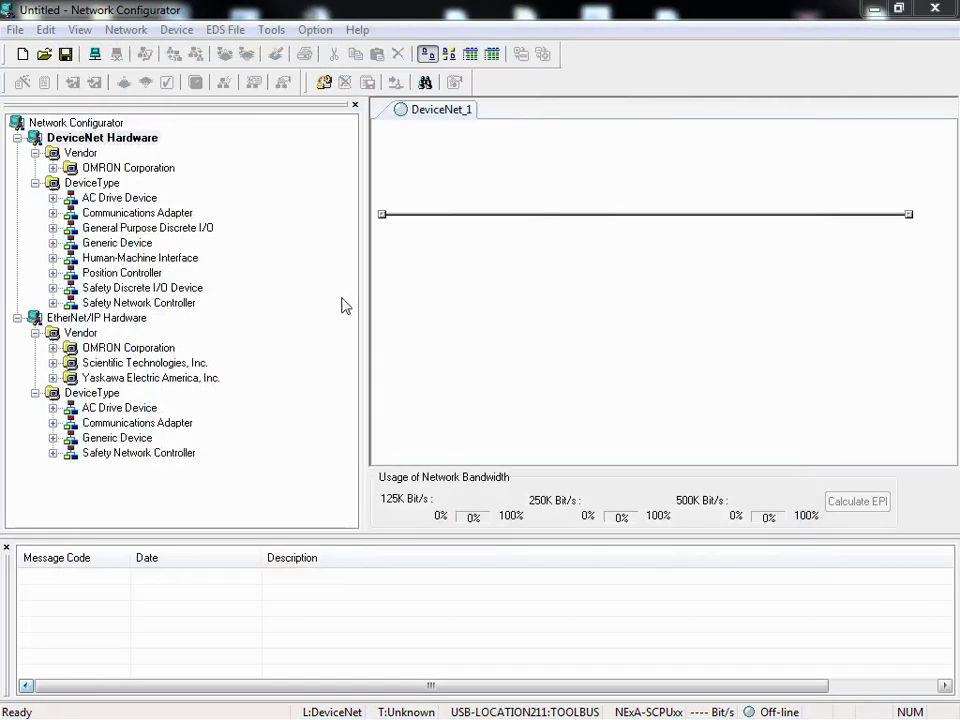
left_click(315, 29)
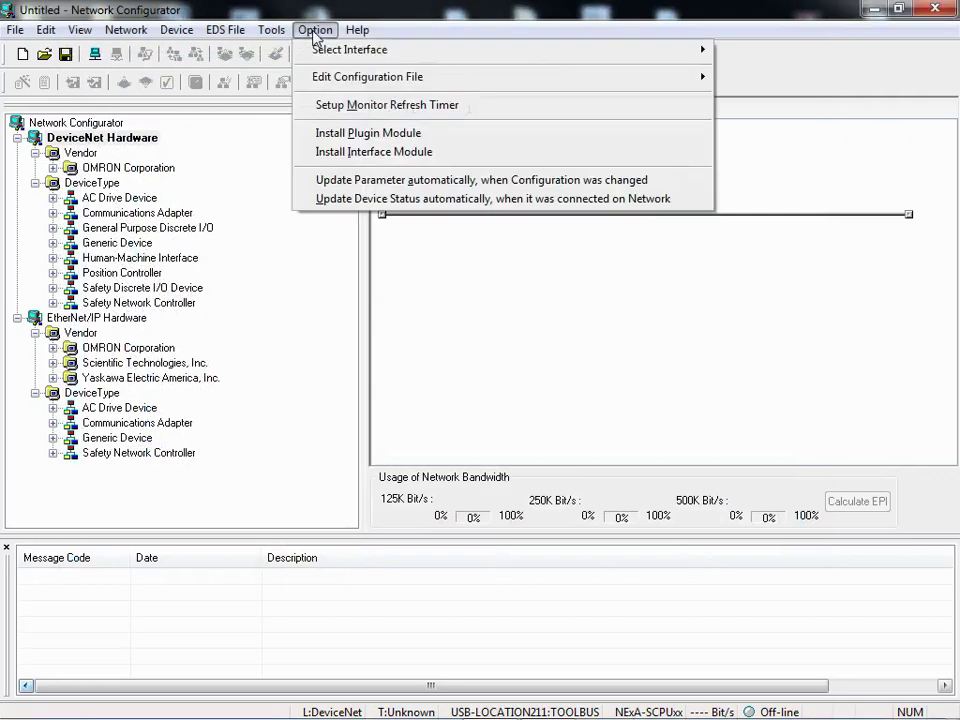
mouse_move(316, 55)
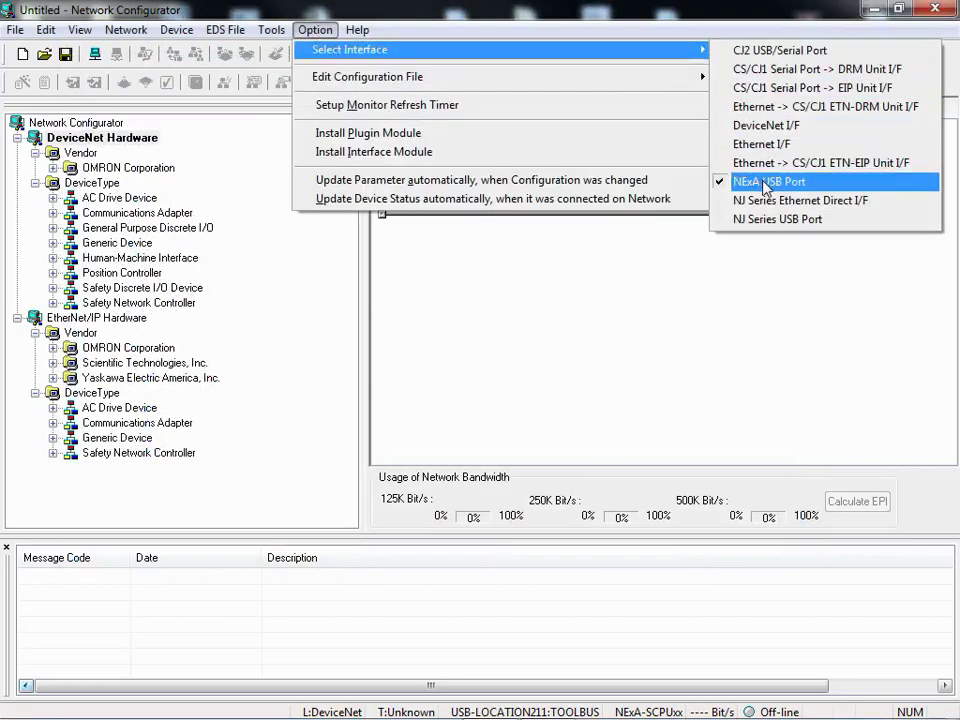
left_click(135, 32)
left_click(130, 30)
left_click(146, 50)
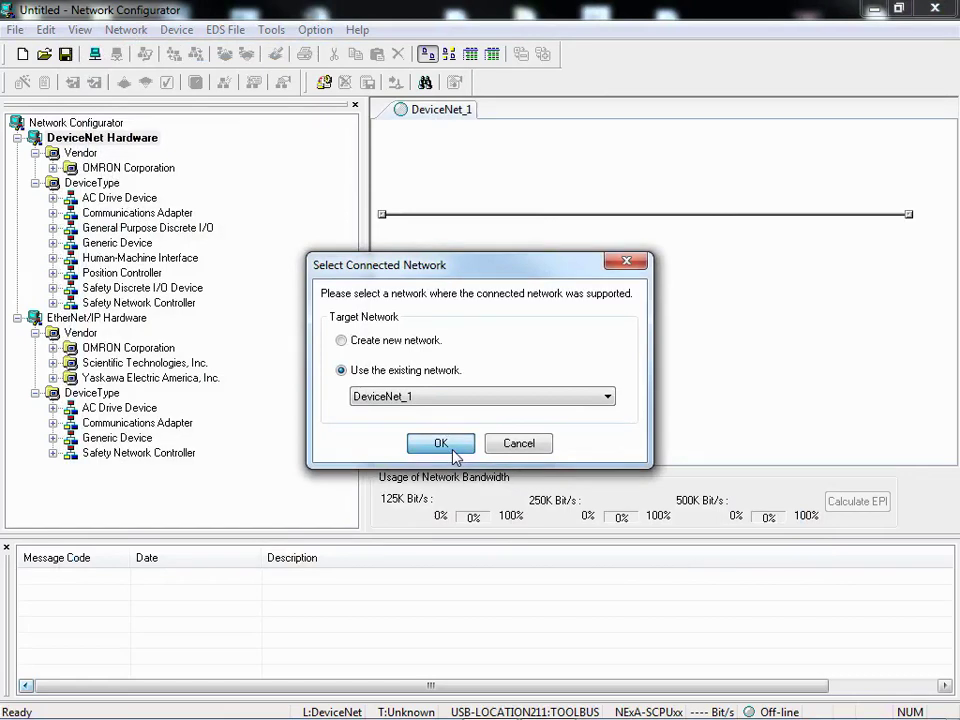
left_click(352, 341)
left_click(446, 443)
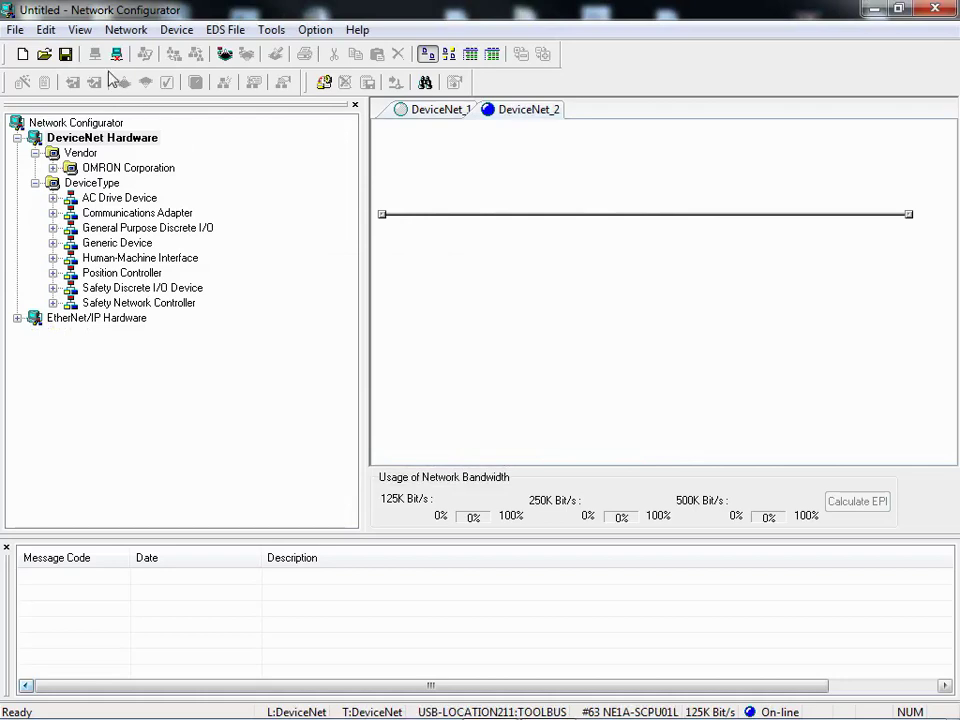
- Upload the network as a new document without saving, placing #63 NE1A-SCPU01L on DeviceNet_1
left_click(225, 54)
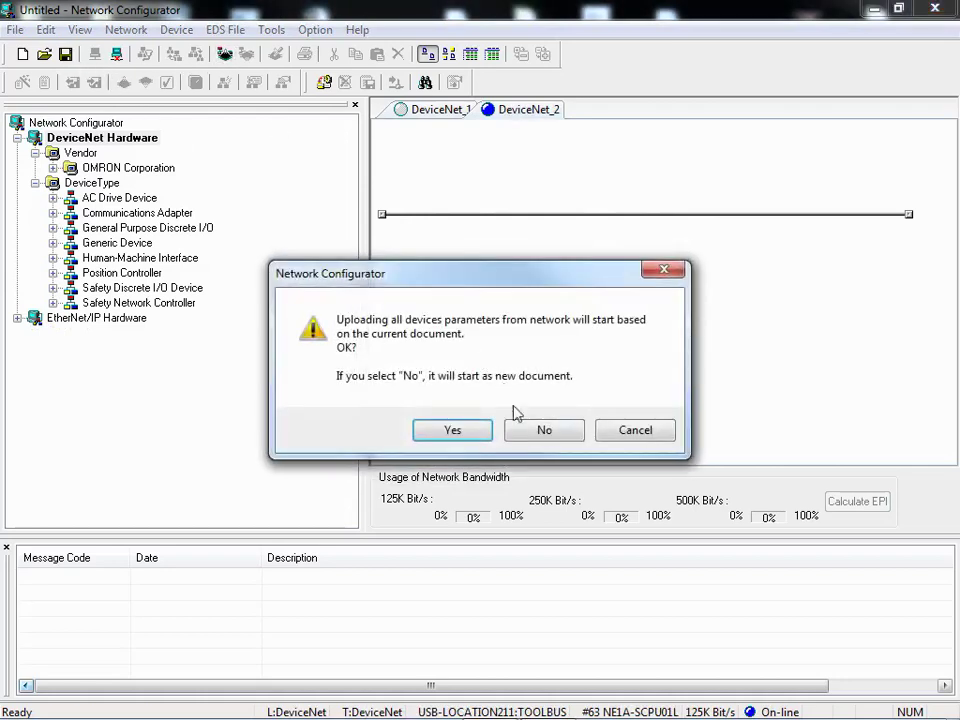
left_click(544, 432)
left_click(492, 411)
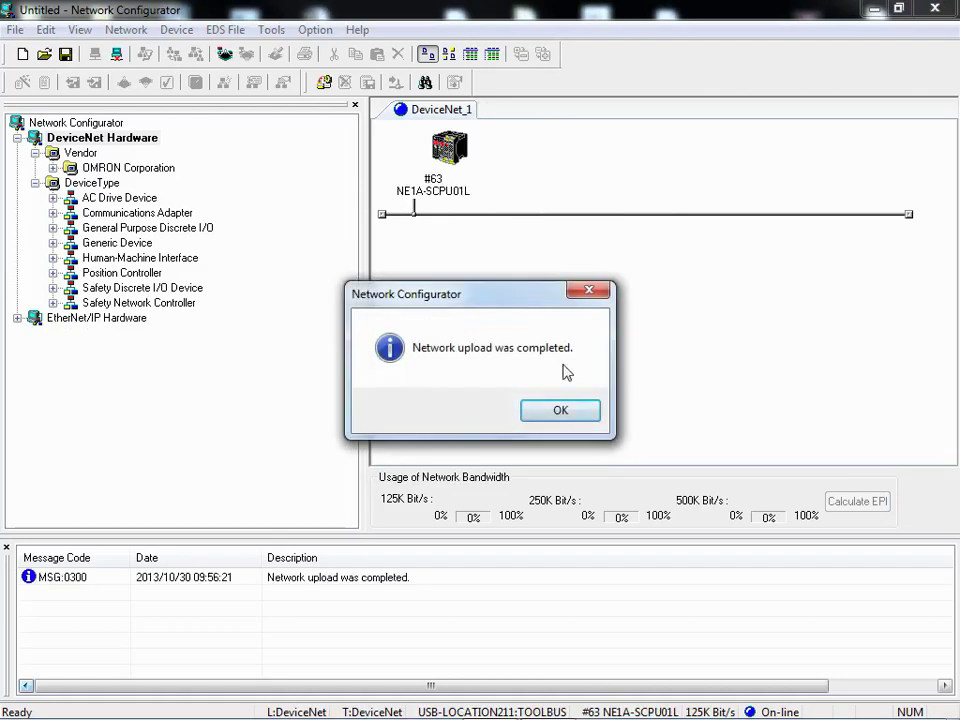
left_click(559, 408)
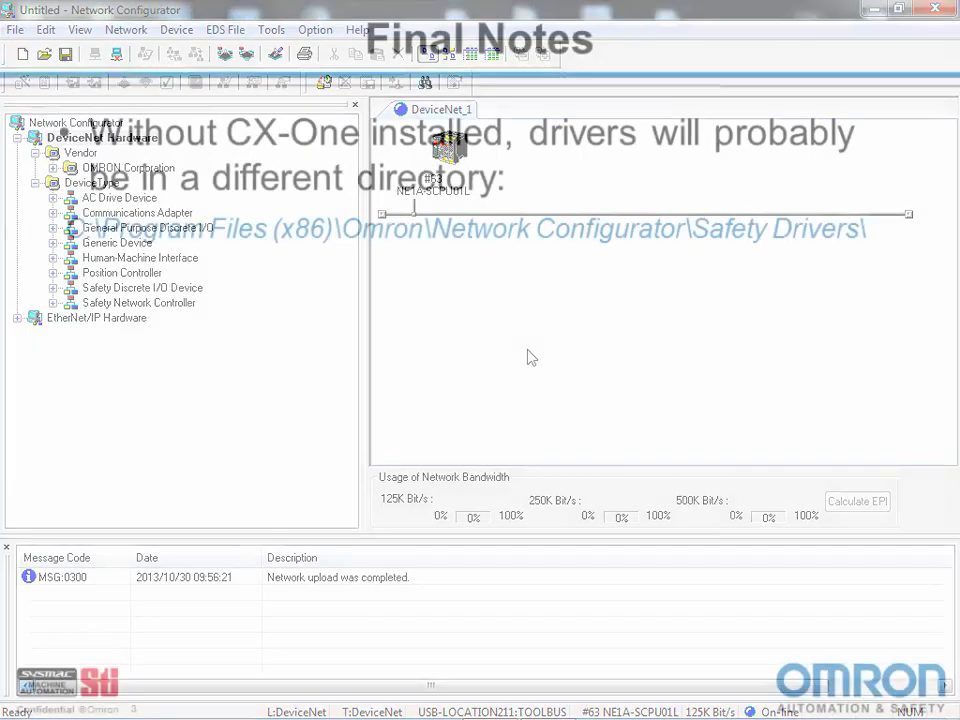